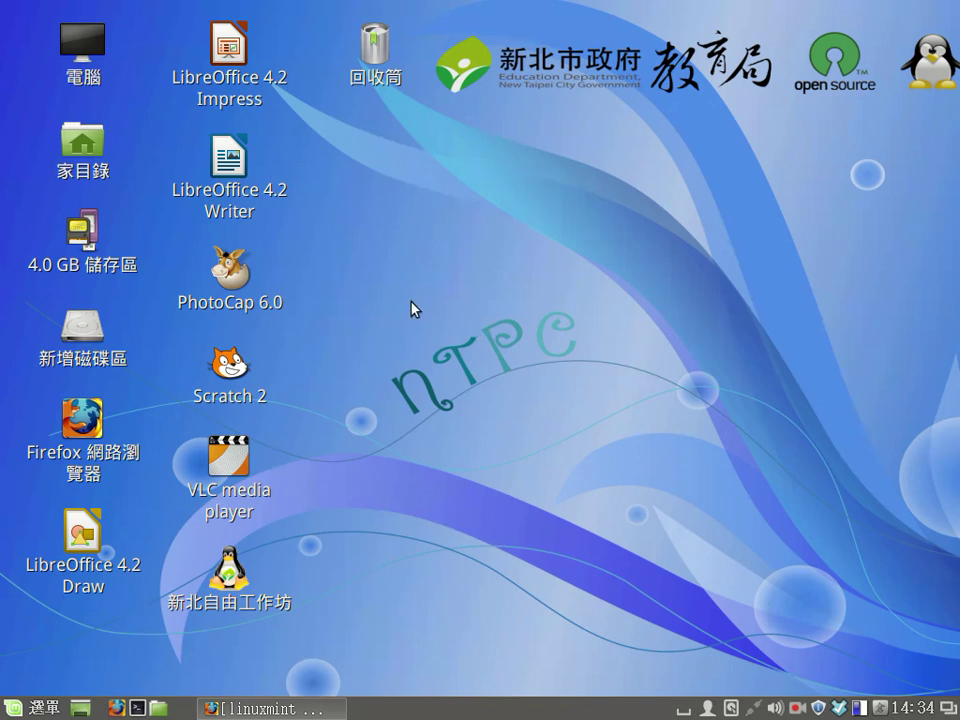
Open the Software Manager and enter the account password to authorise administrative access
click(20, 710)
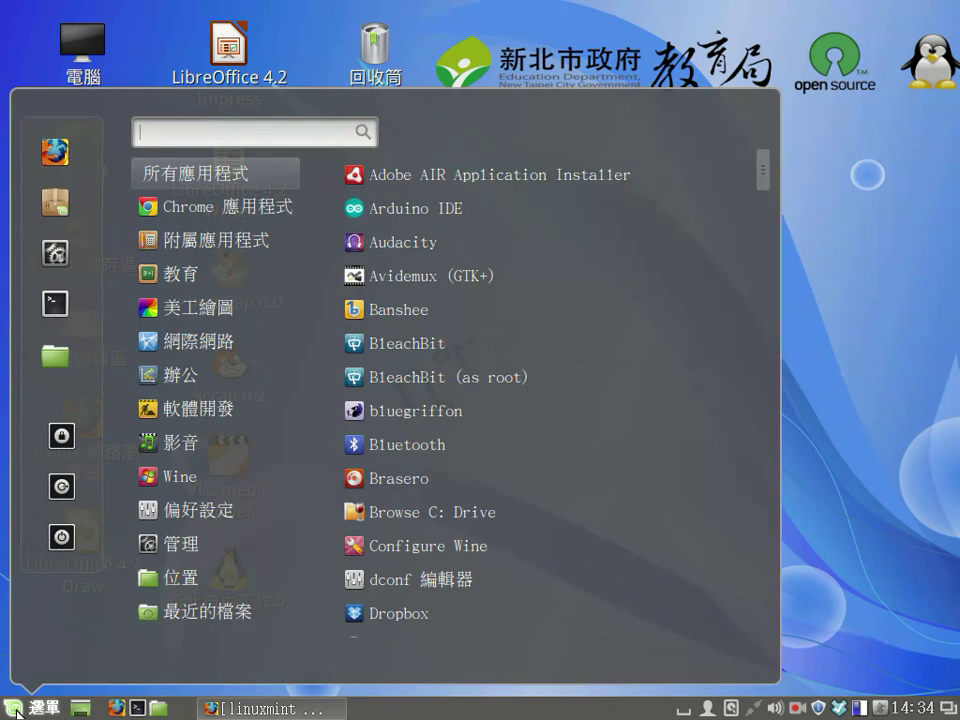
click(54, 218)
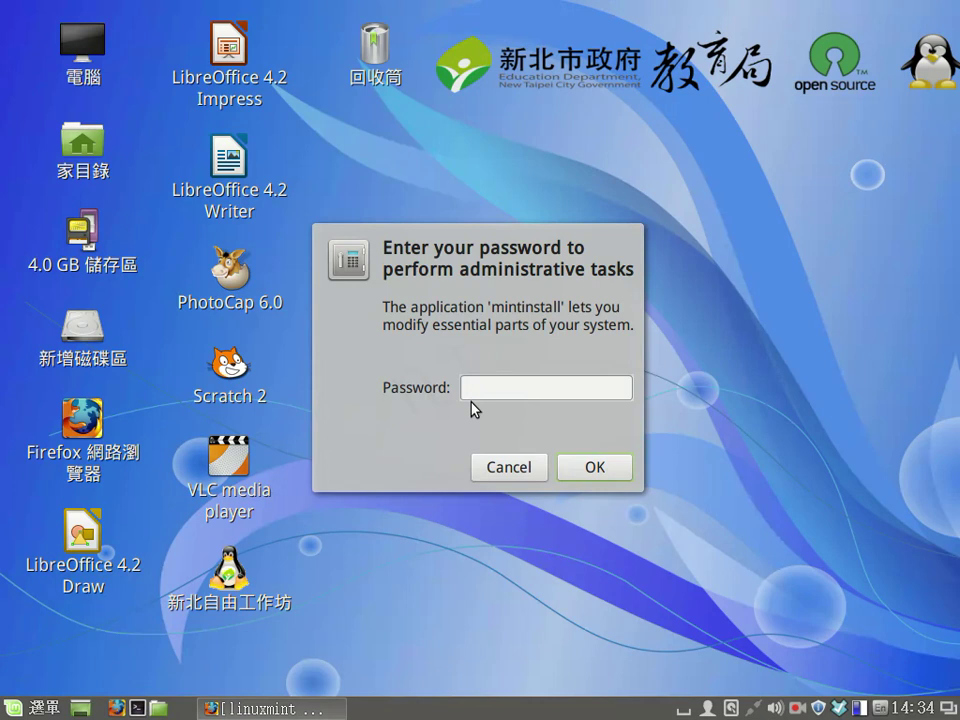
text(••••)
key(Return)
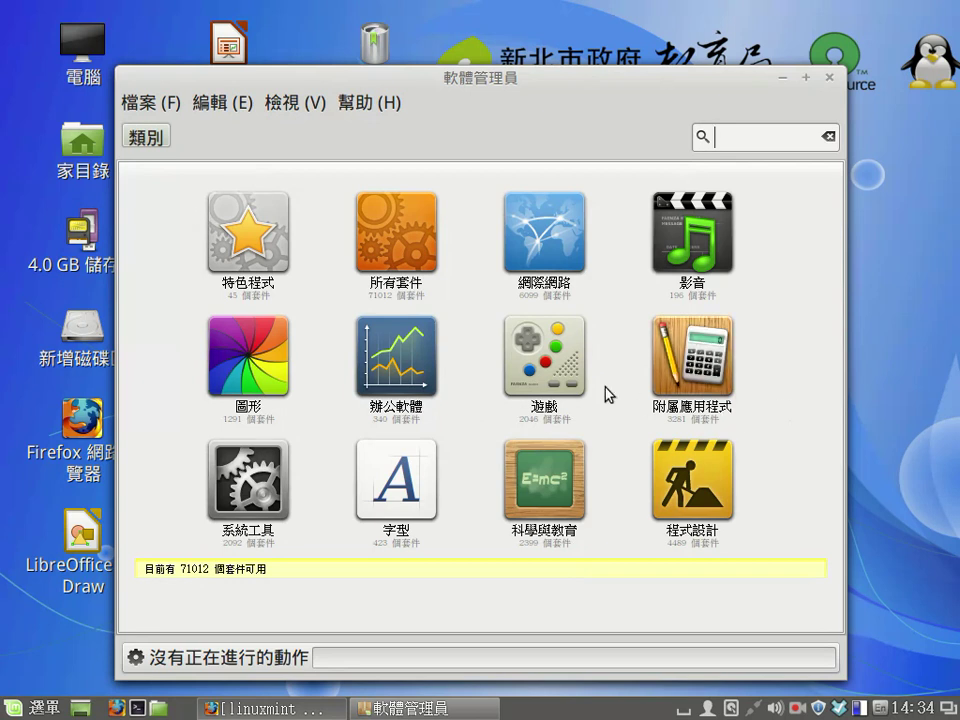
Open the games category (遊戲) and look through its list of packages and their ratings
click(548, 364)
drag(652, 93, 652, 67)
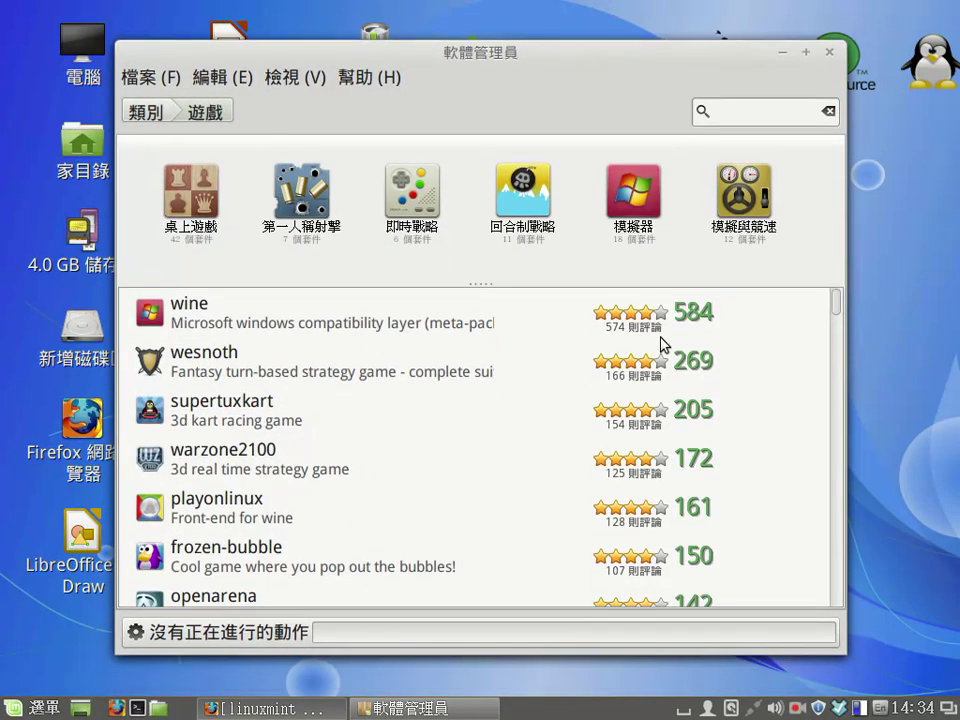
scroll(705, 375, down, 1)
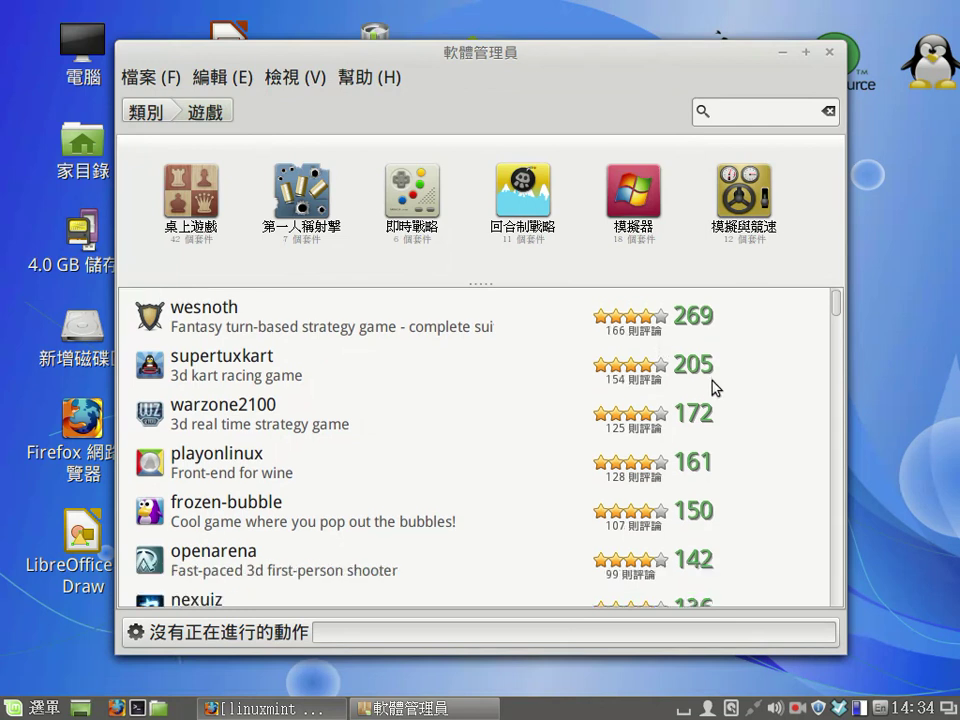
scroll(713, 388, down, 2)
scroll(713, 394, down, 2)
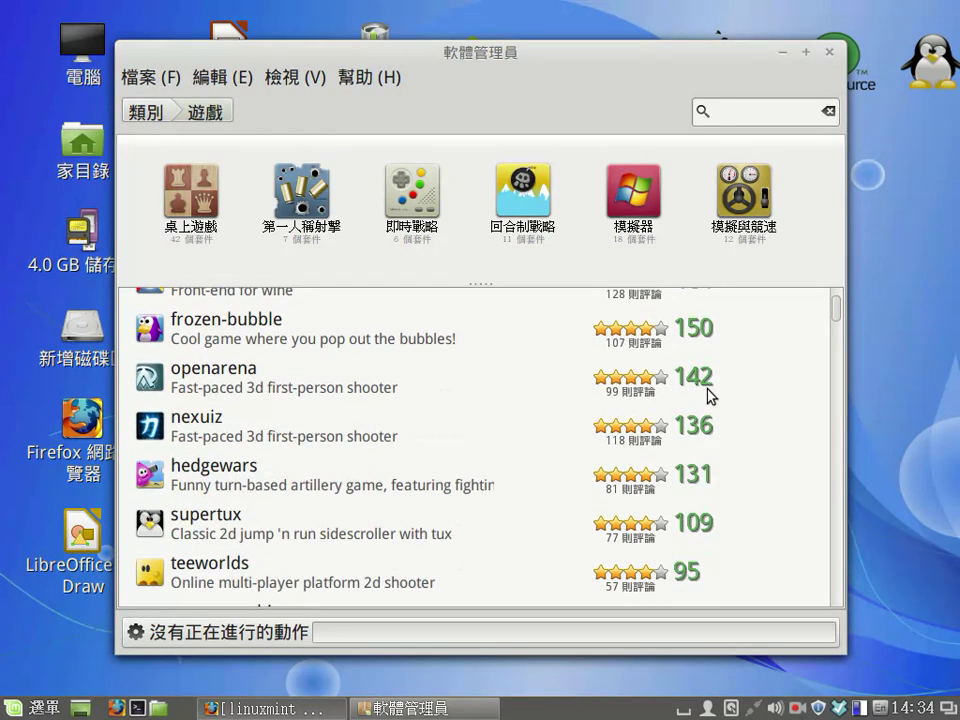
scroll(709, 395, up, 5)
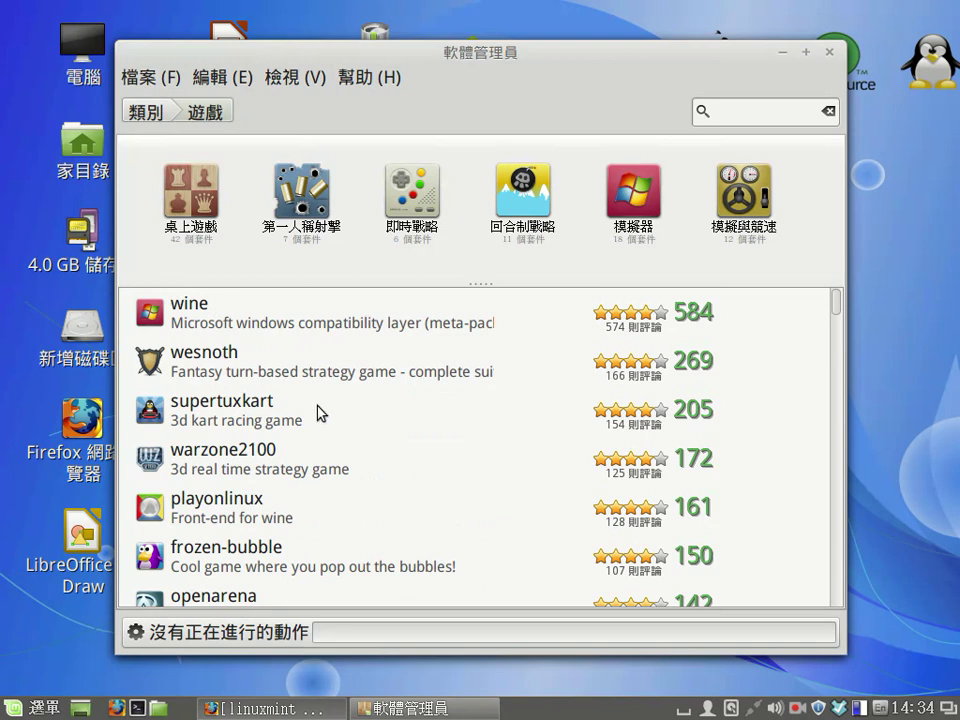
scroll(317, 430, down, 1)
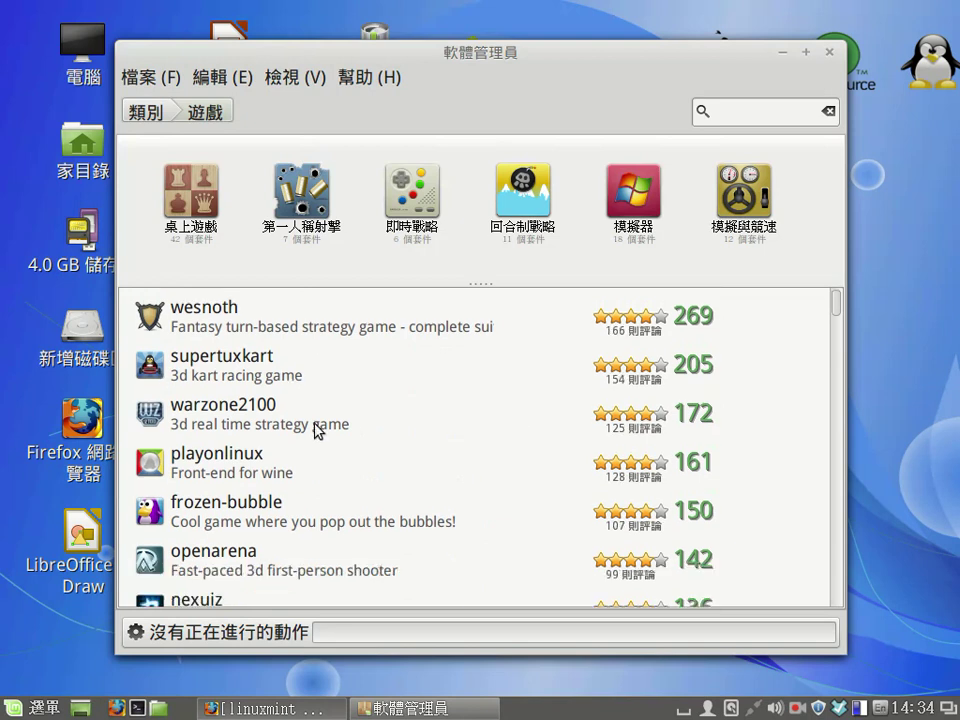
scroll(313, 430, down, 6)
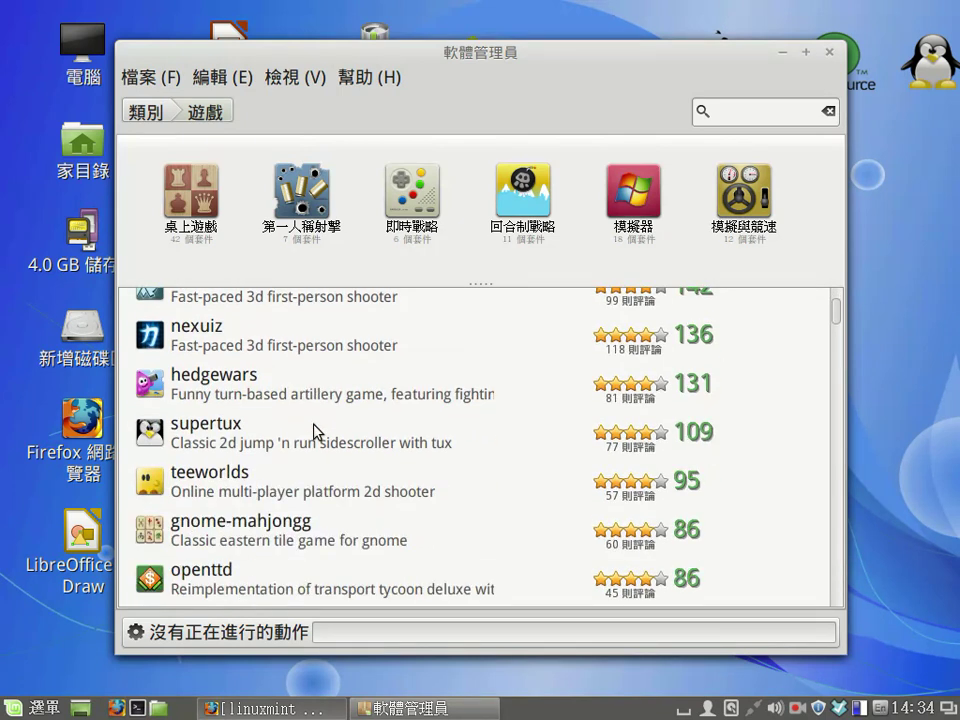
scroll(313, 430, down, 5)
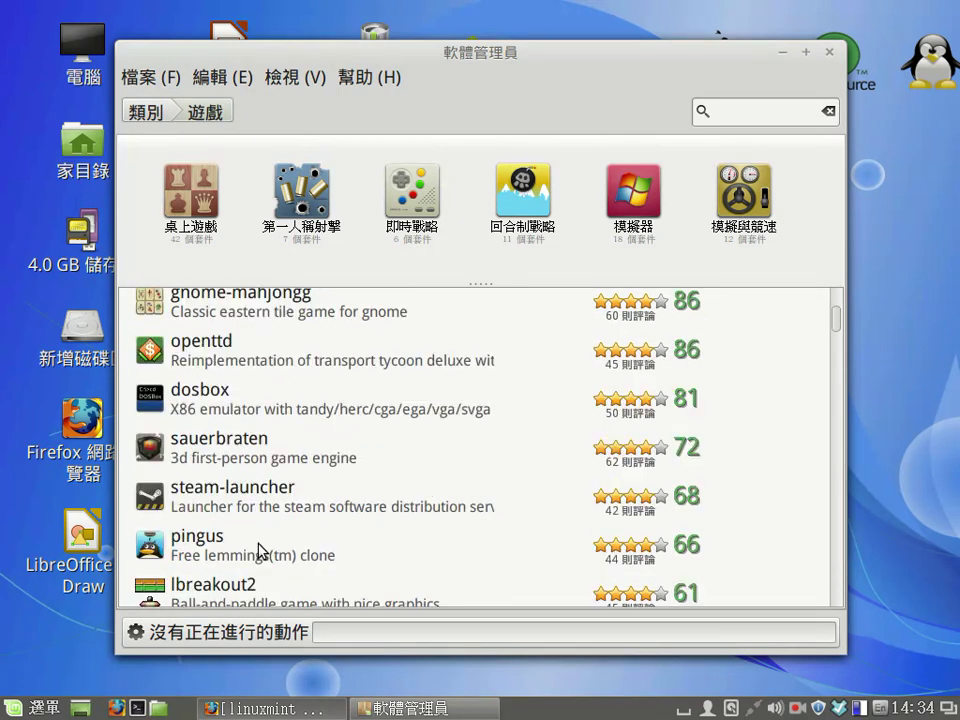
Open the pingus package from the games list and start installing it
click(339, 546)
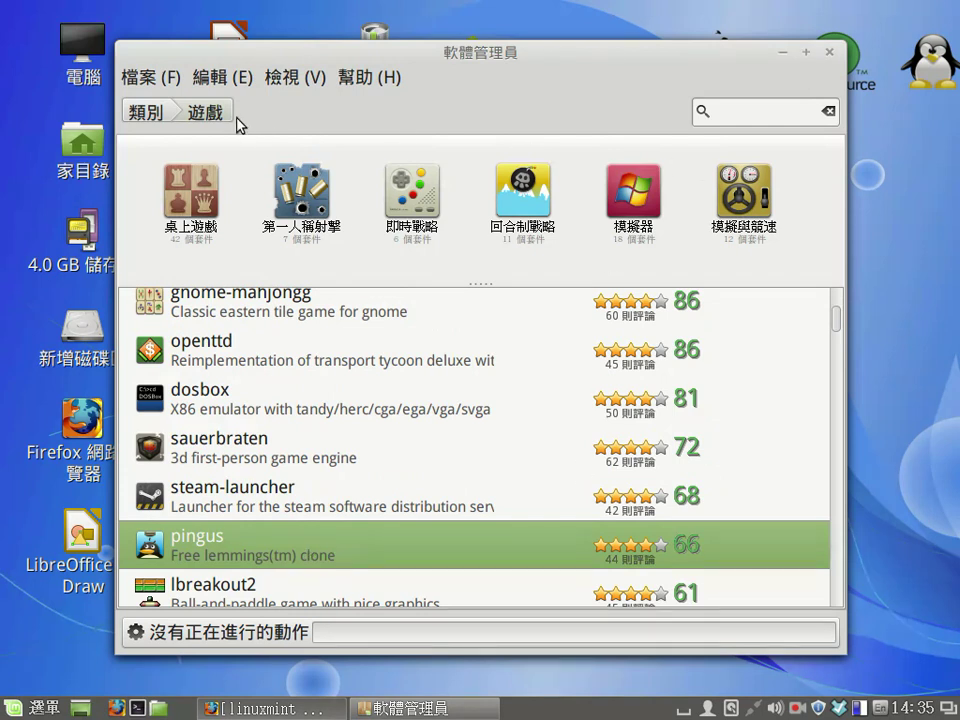
double_click(422, 523)
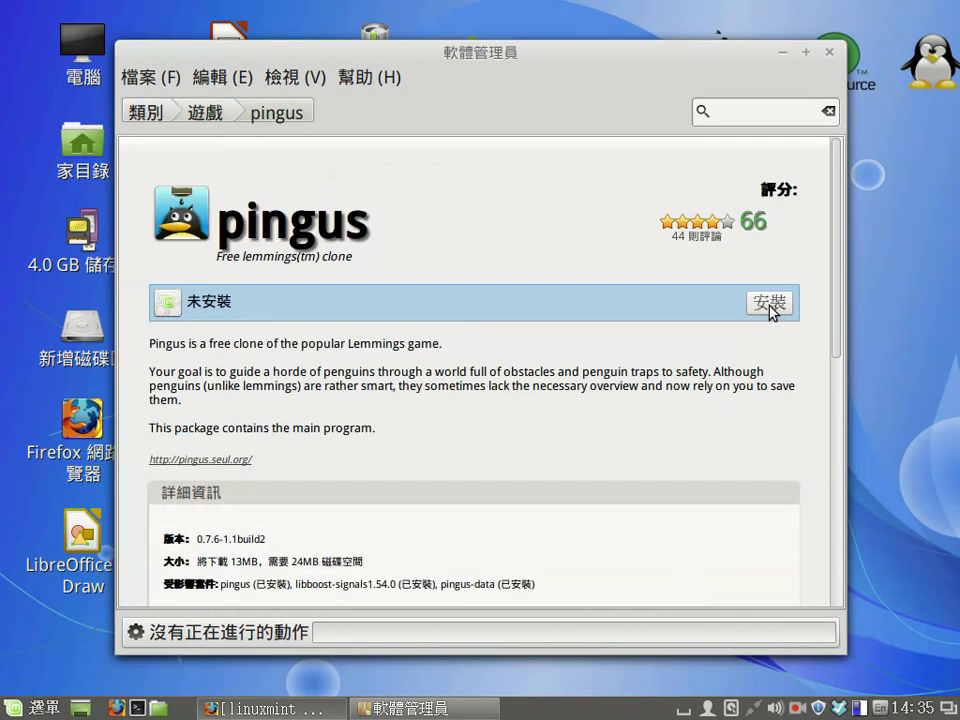
click(770, 305)
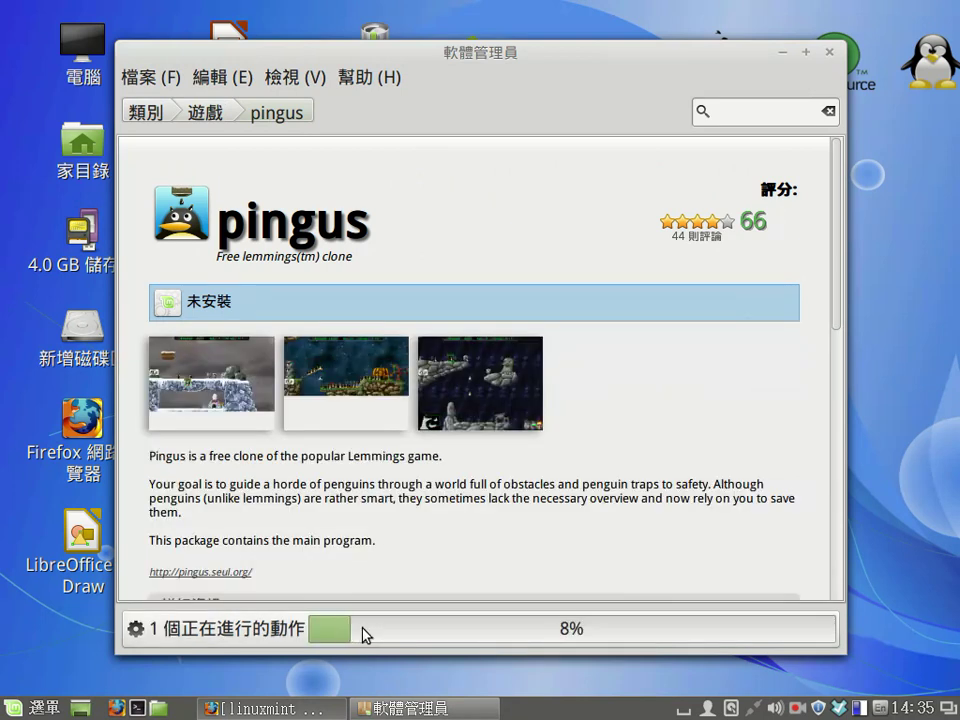
Return to the games list, look over the neighbouring packages and go back to the category overview
click(209, 116)
scroll(422, 446, down, 3)
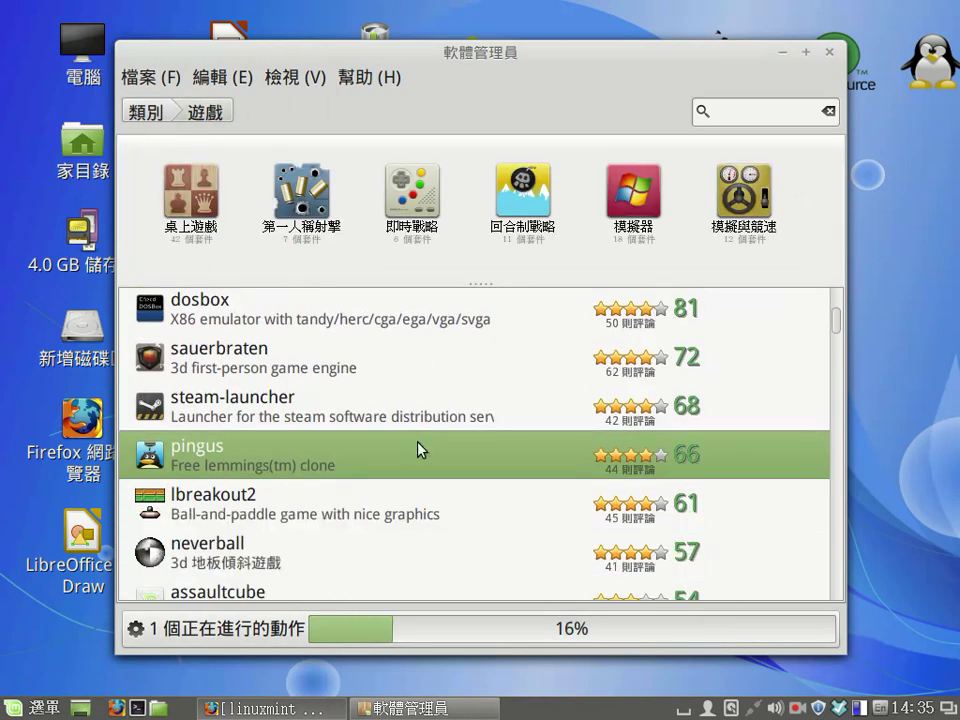
scroll(422, 446, up, 3)
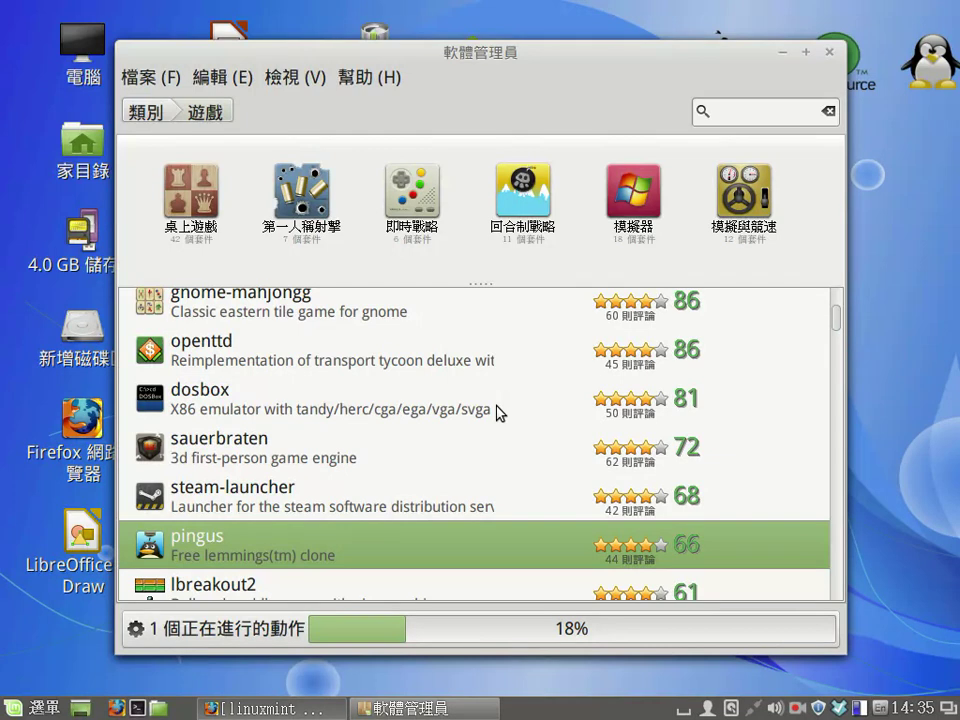
key(alt+Left)
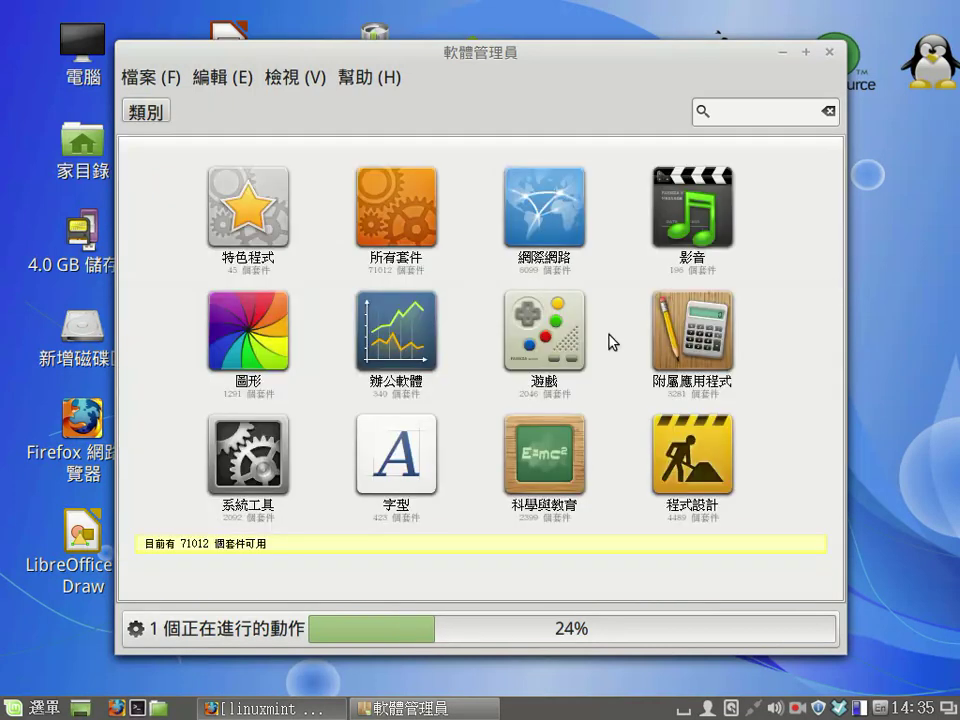
Open stellarium in the science and education category (科學與教育), review its description, size and version details, and return to the list
click(544, 478)
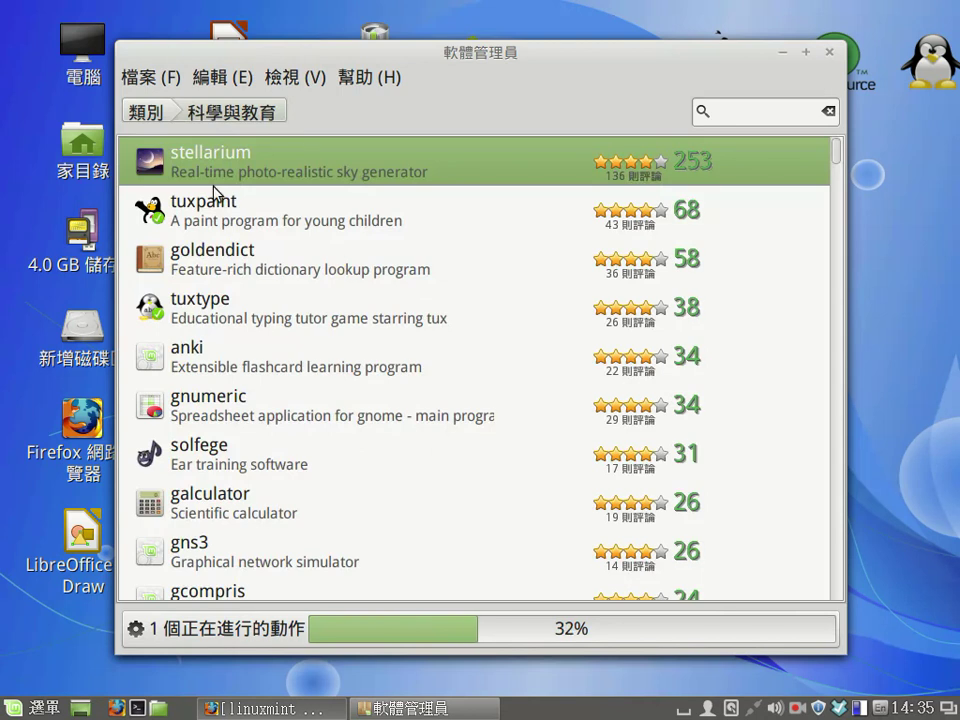
click(457, 168)
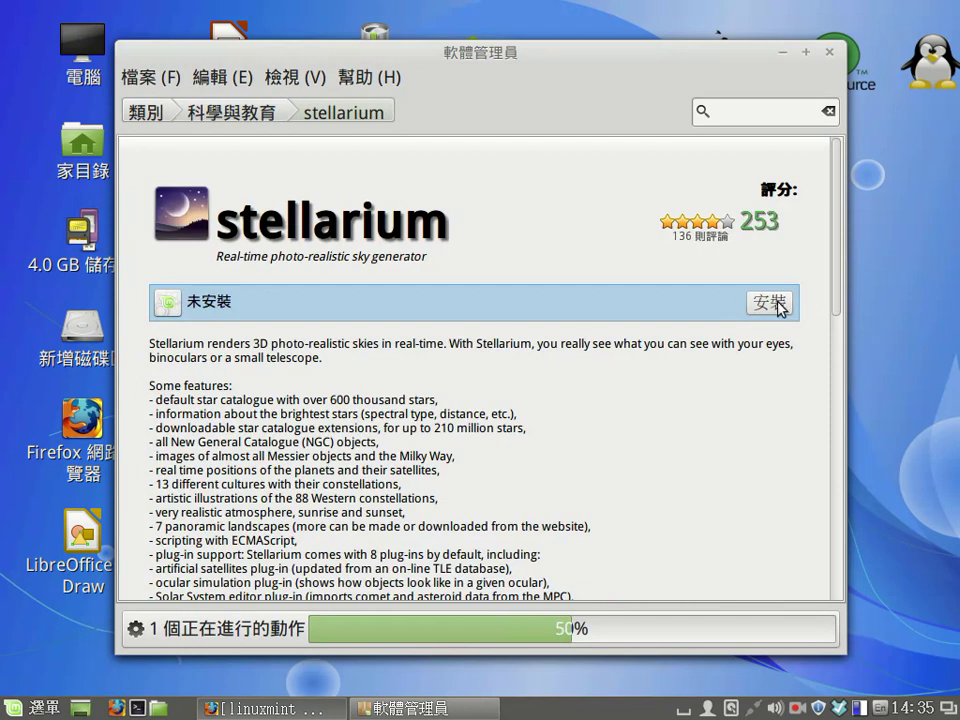
scroll(737, 378, down, 3)
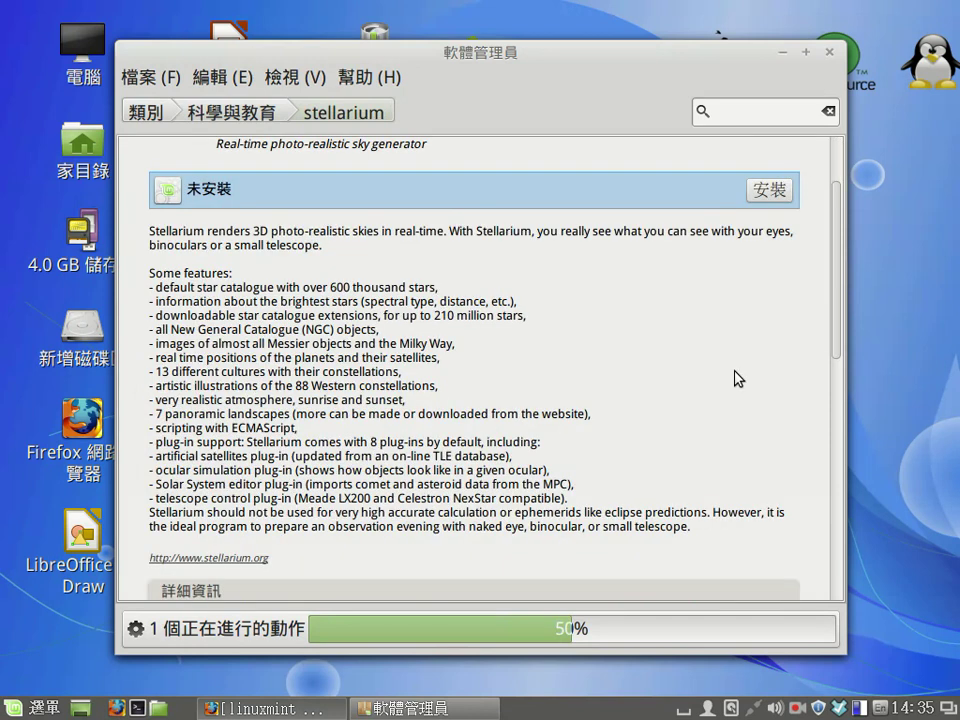
scroll(737, 378, down, 5)
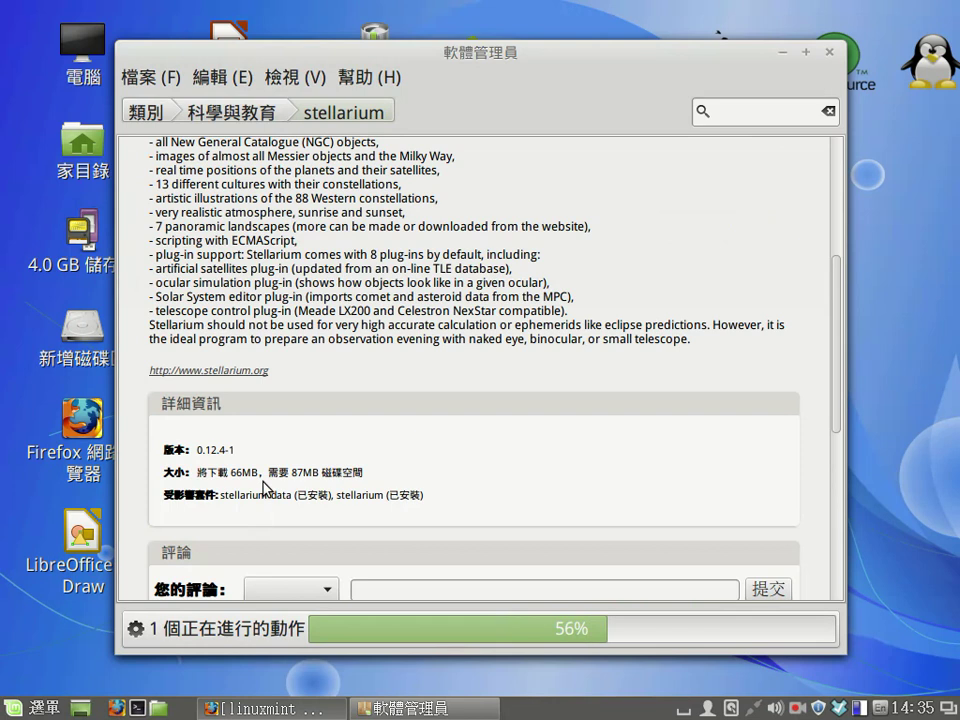
scroll(265, 487, up, 3)
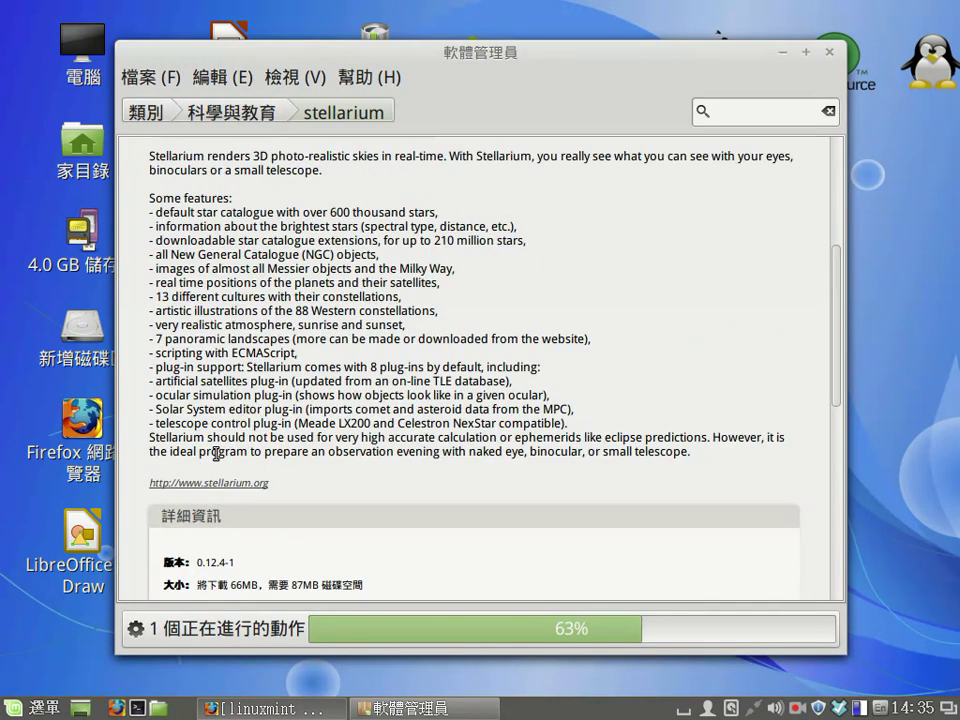
scroll(447, 369, up, 5)
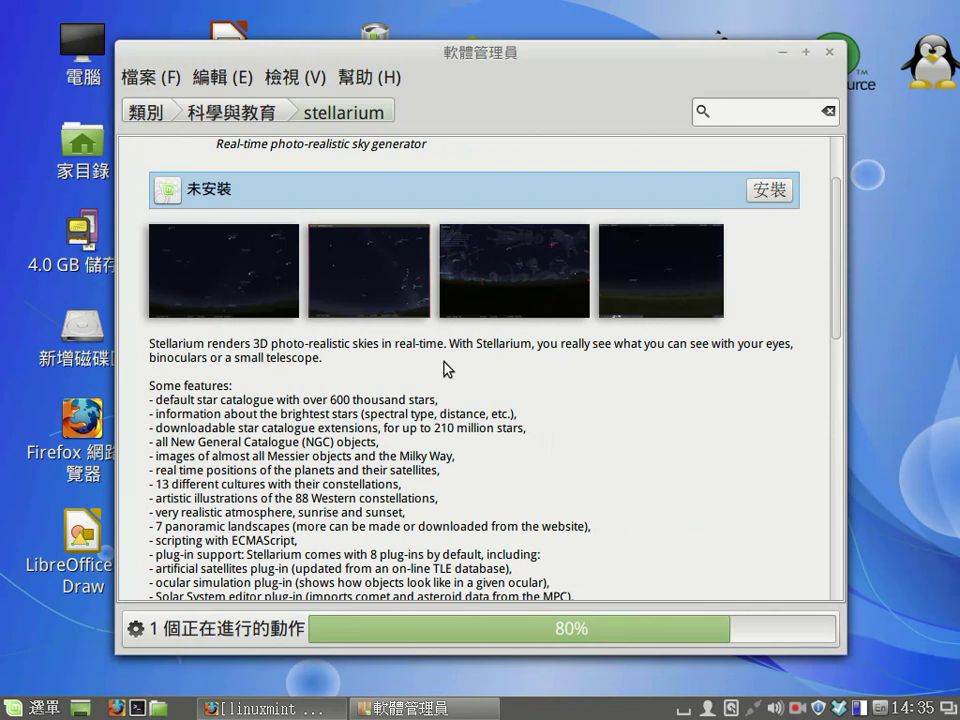
key(alt+Left)
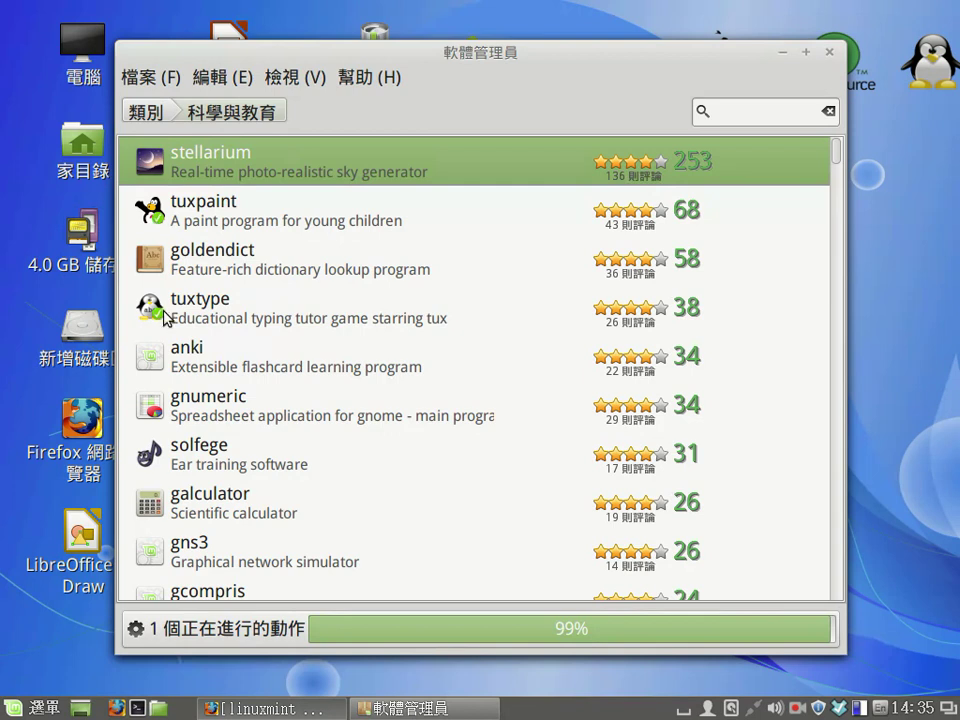
Search the installed applications for "tux" and launch the children's paint program 企鵝小畫家
click(31, 710)
mouse_move(240, 228)
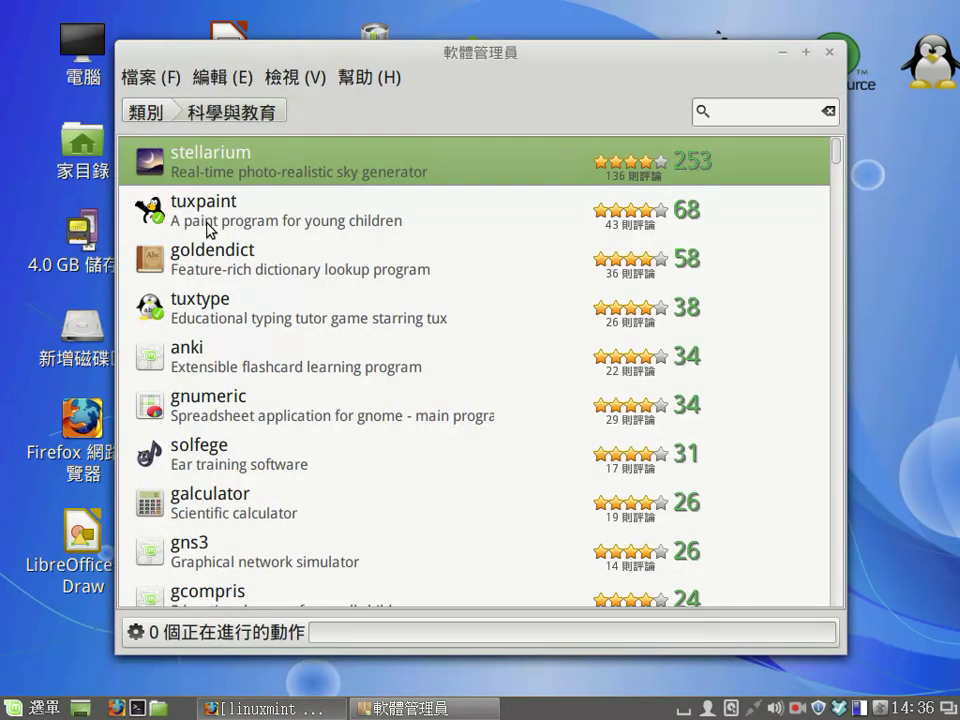
key(super)
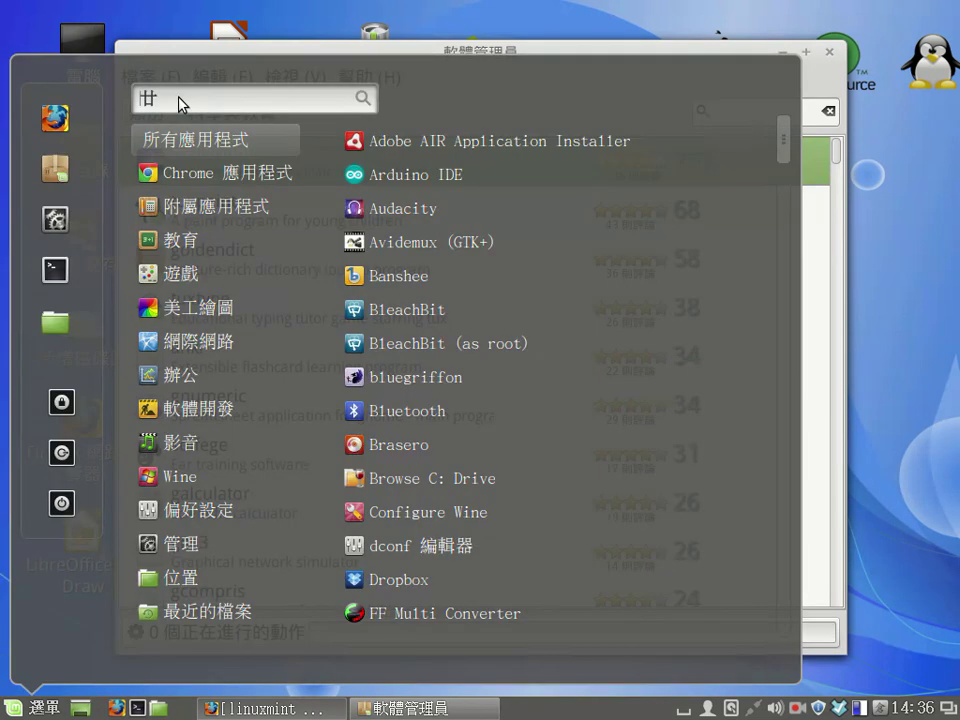
text(tu)
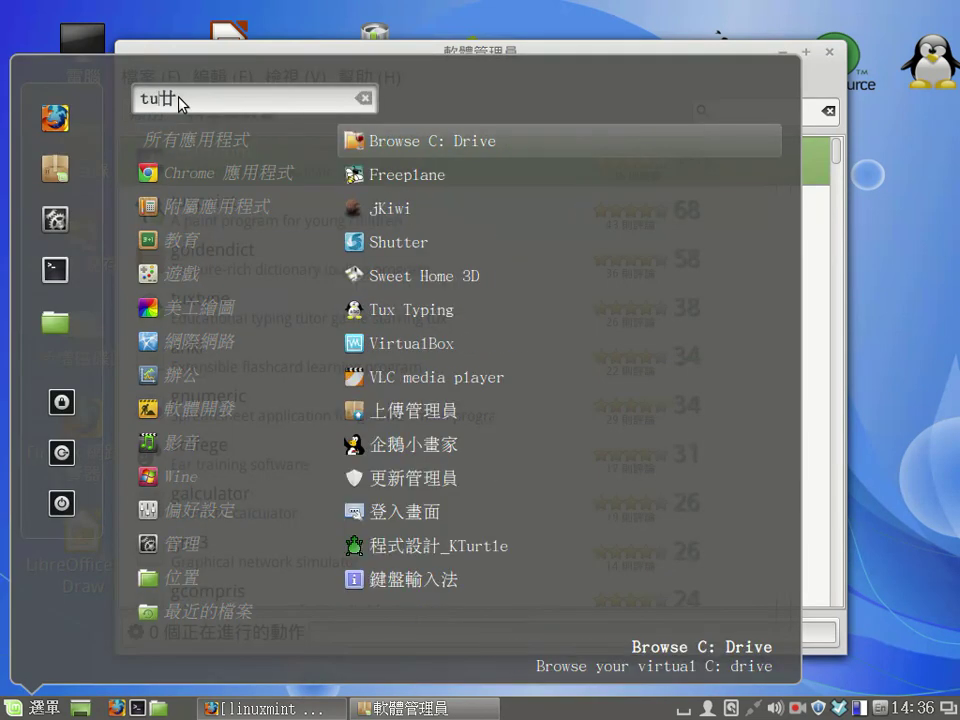
text(x心)
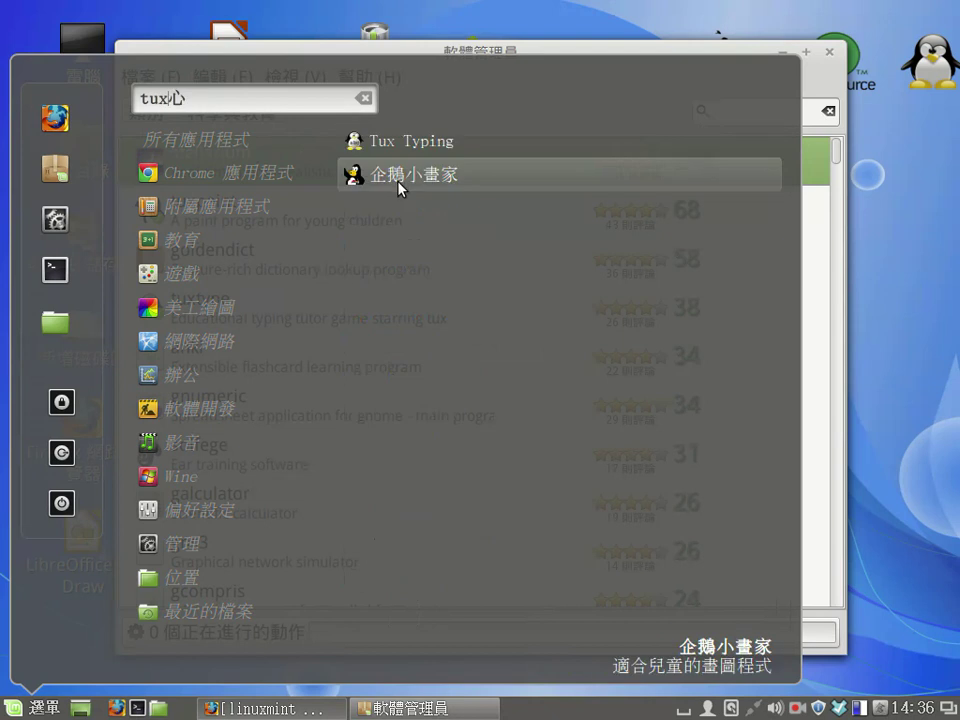
click(473, 176)
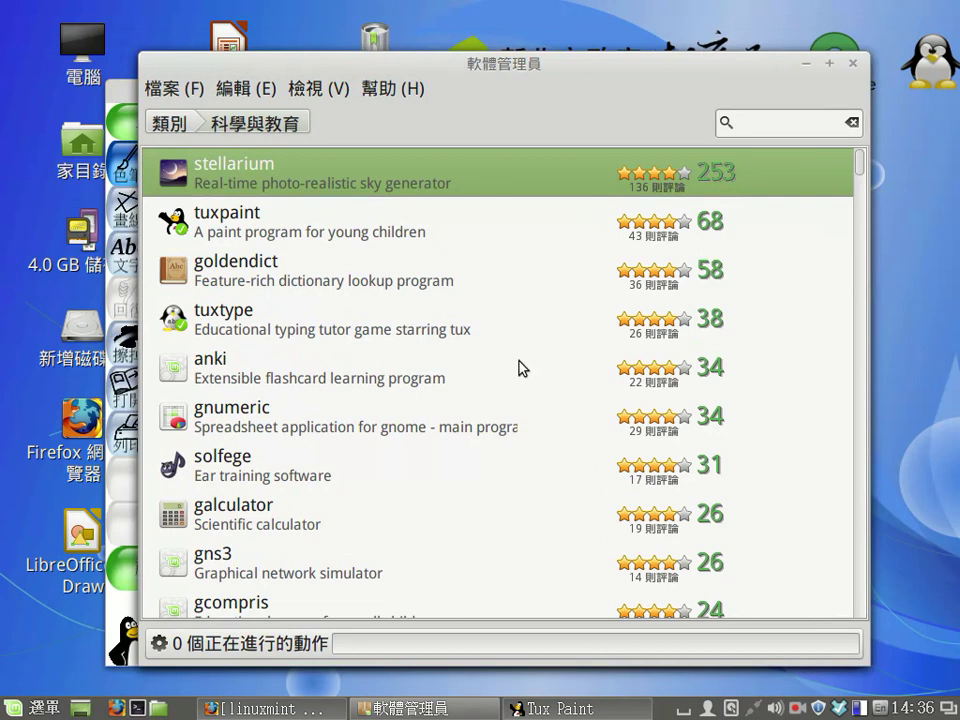
Switch to Firefox, search Google for "chrome" and open the Chrome 瀏覽器 page from the results
click(175, 127)
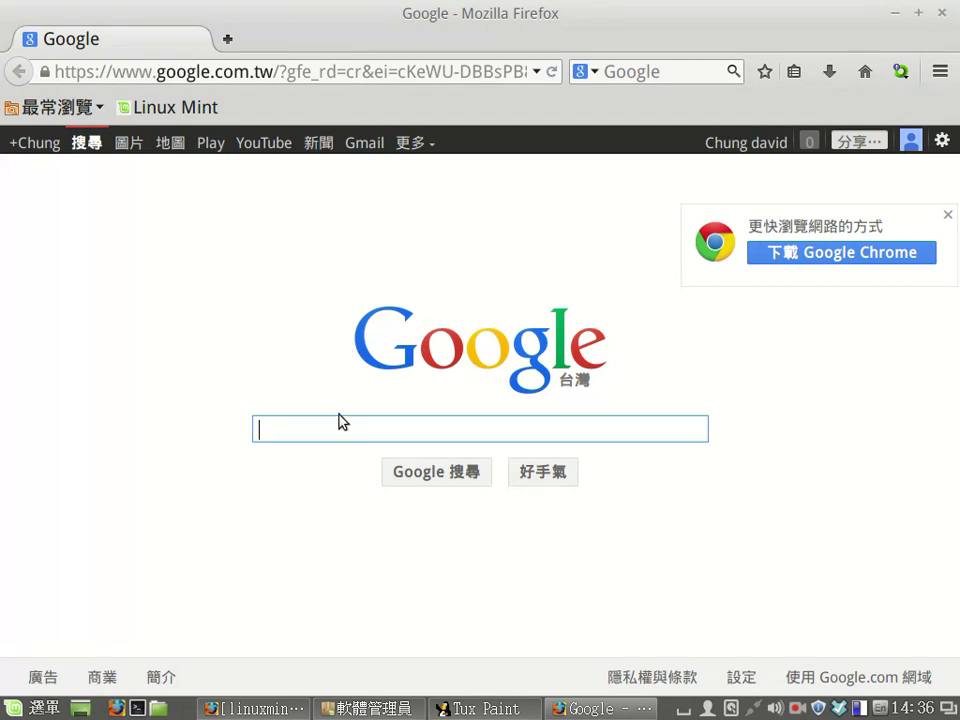
text(chrome)
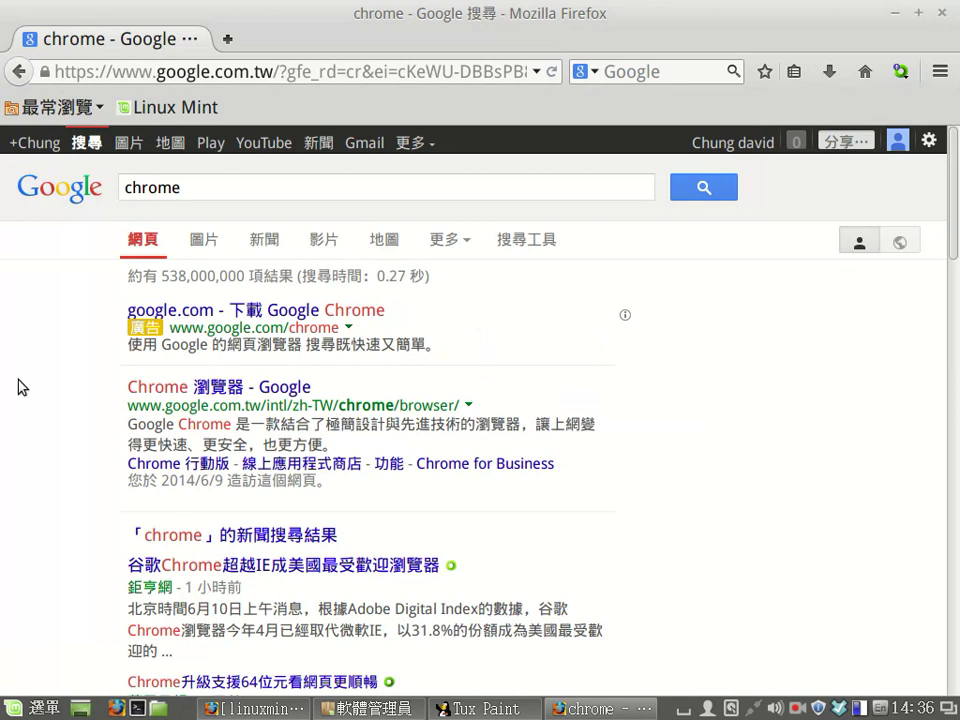
click(249, 387)
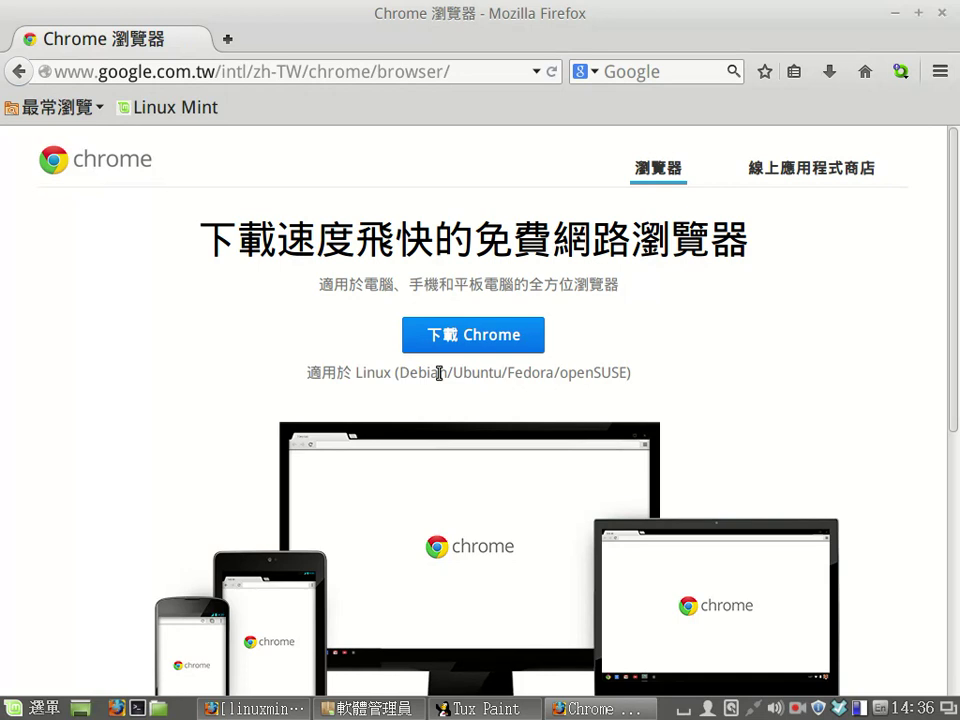
Download Chrome as the 64 bit .deb package for Debian/Ubuntu, accepting the terms of service and saving the file
drag(400, 373, 503, 375)
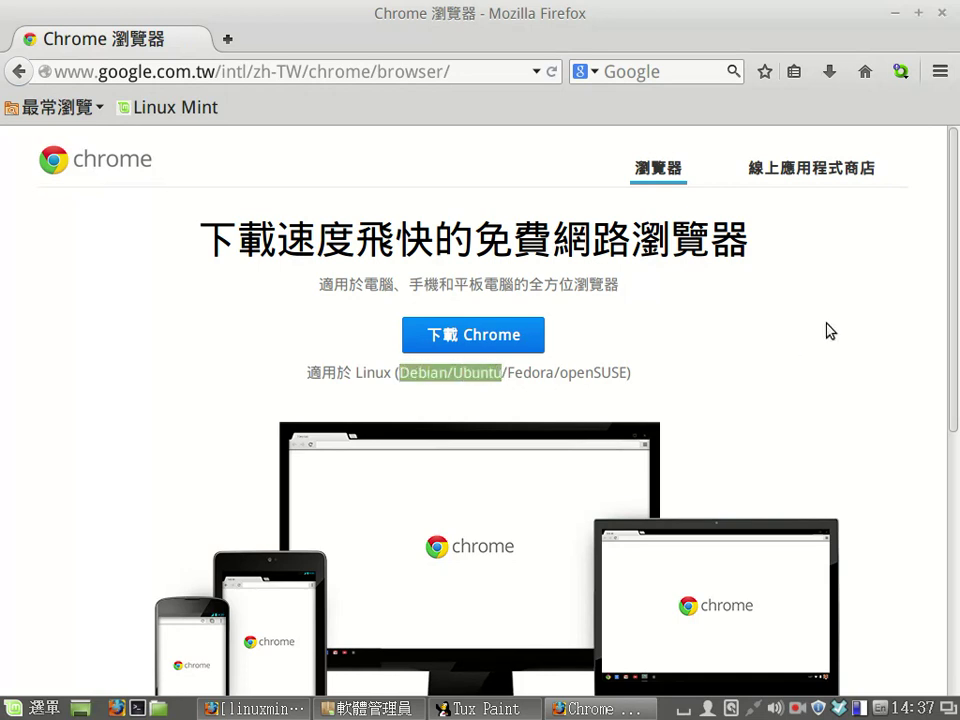
click(463, 336)
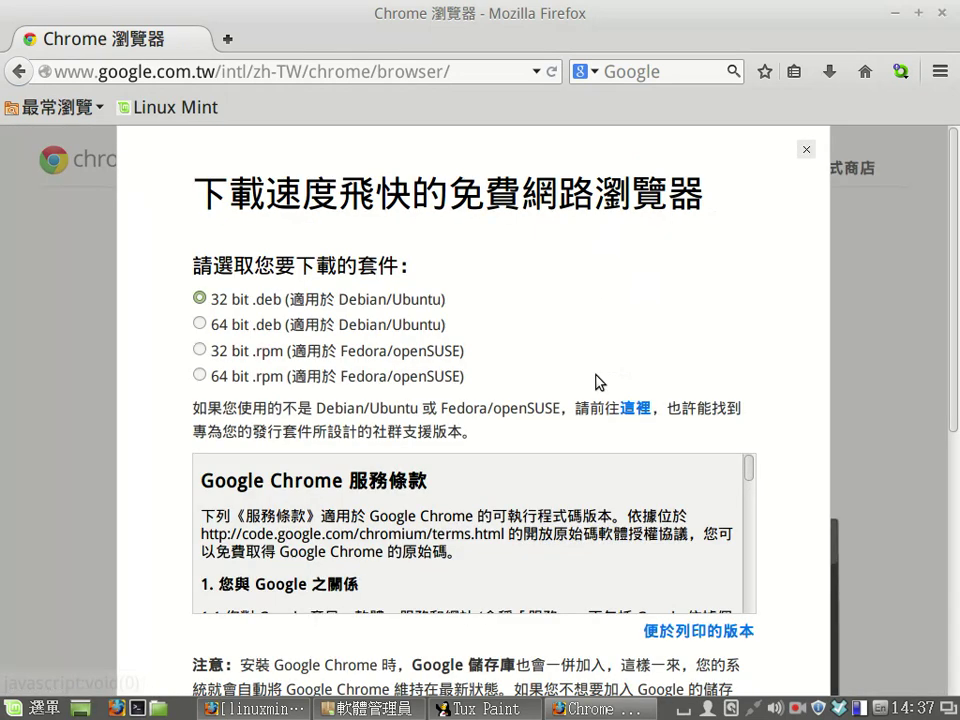
click(197, 325)
scroll(712, 432, down, 5)
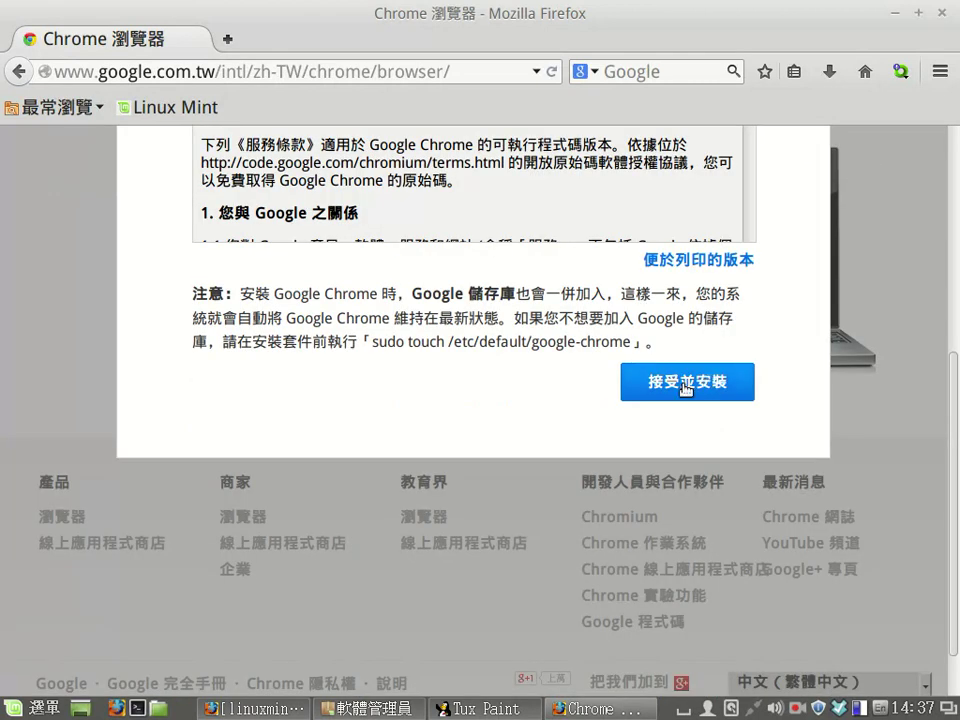
click(685, 386)
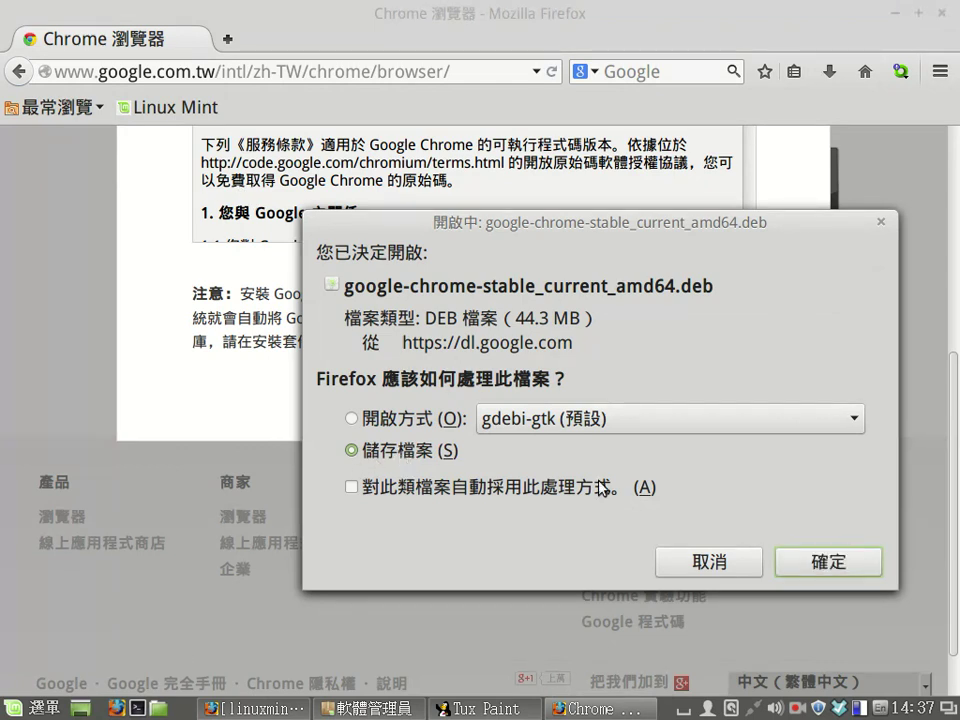
key(Return)
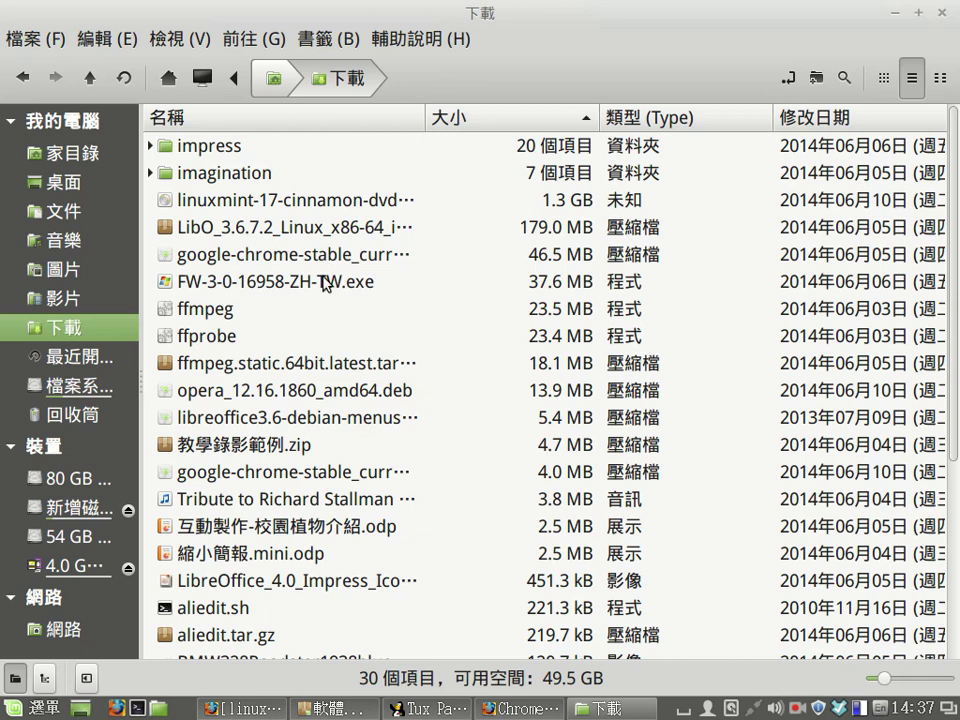
Widen the name column in the 下載 folder and open google-chrome-stable_current_amd64.deb in the Package Installer
drag(427, 118, 572, 120)
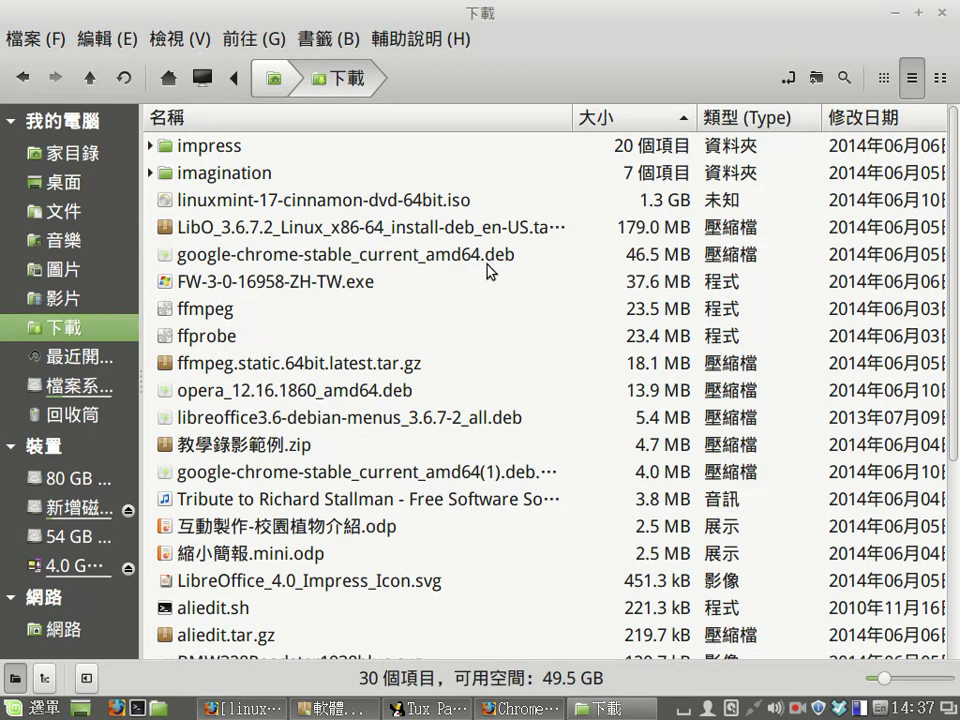
click(409, 257)
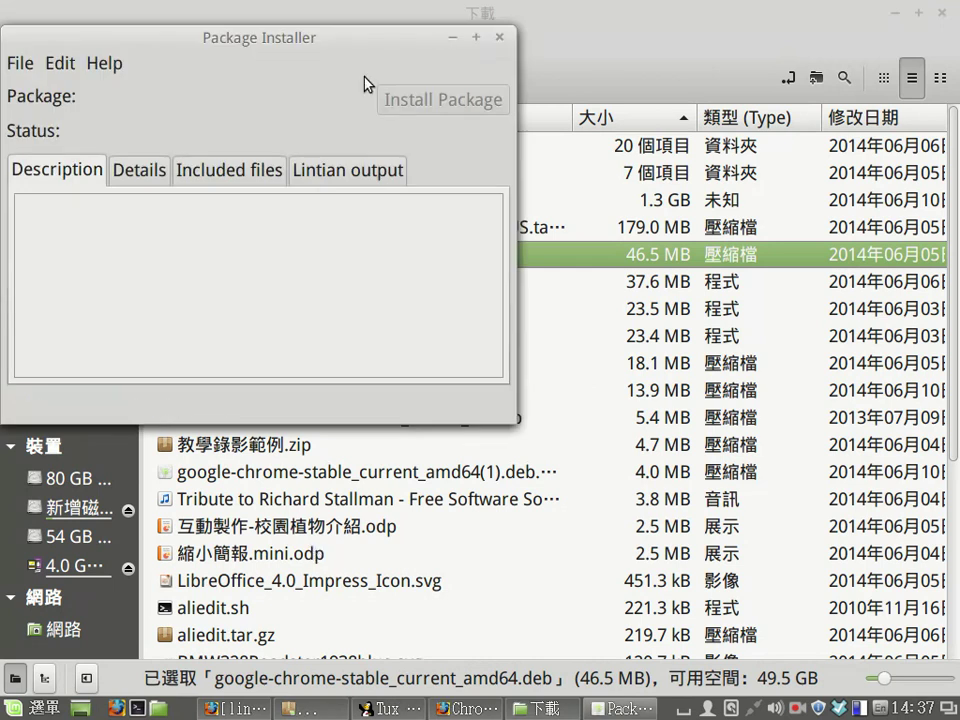
drag(365, 84, 448, 91)
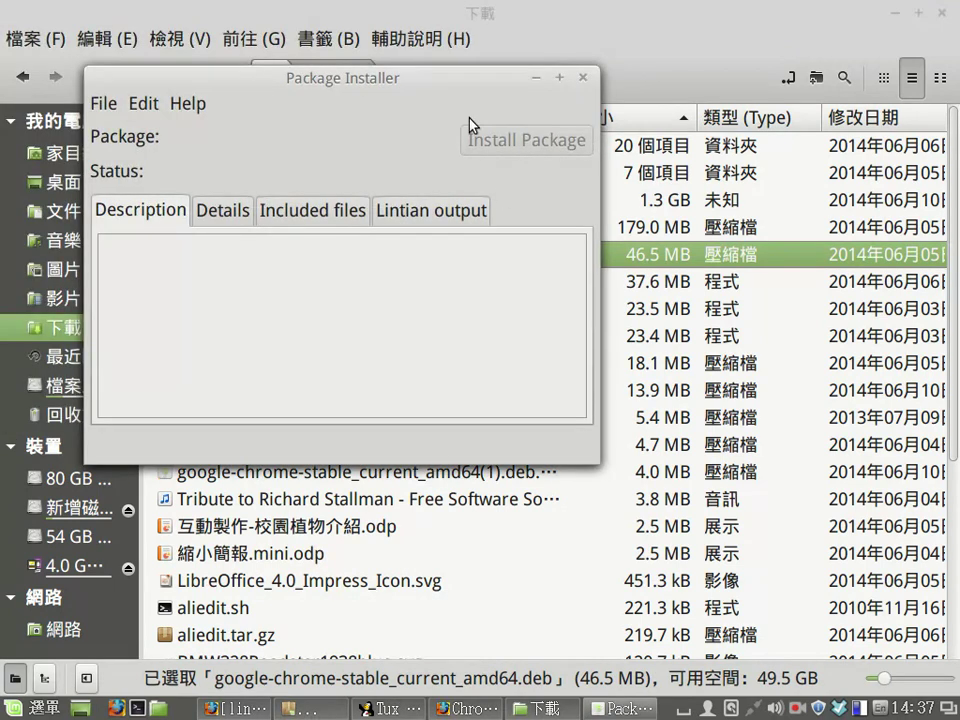
Close the Software Manager (軟體管理員) and Tux Paint windows
click(385, 709)
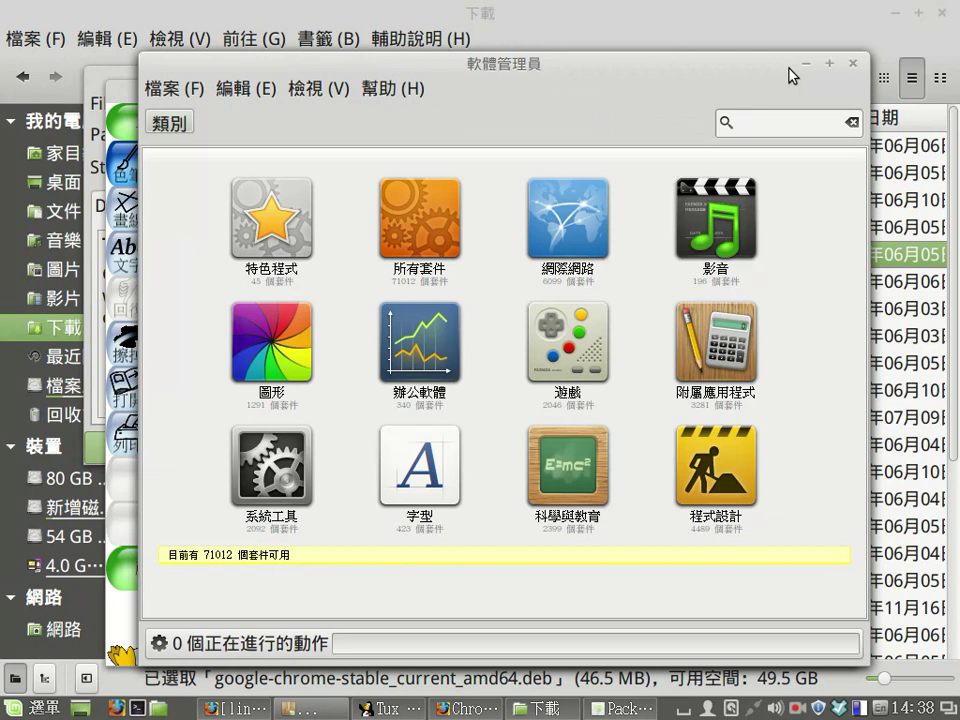
click(853, 64)
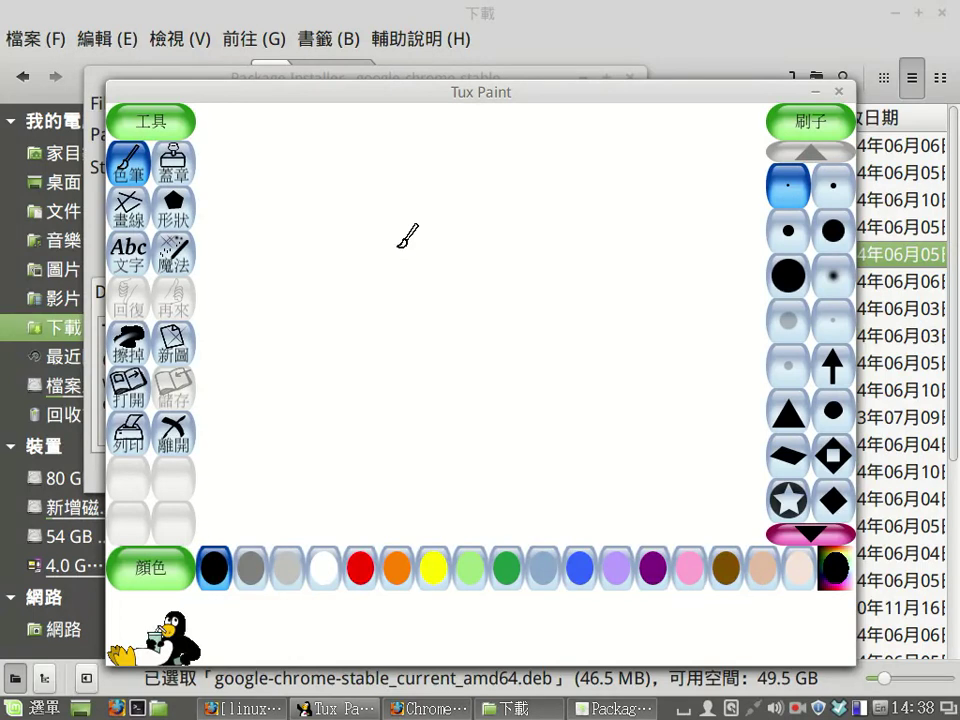
key(alt+F4)
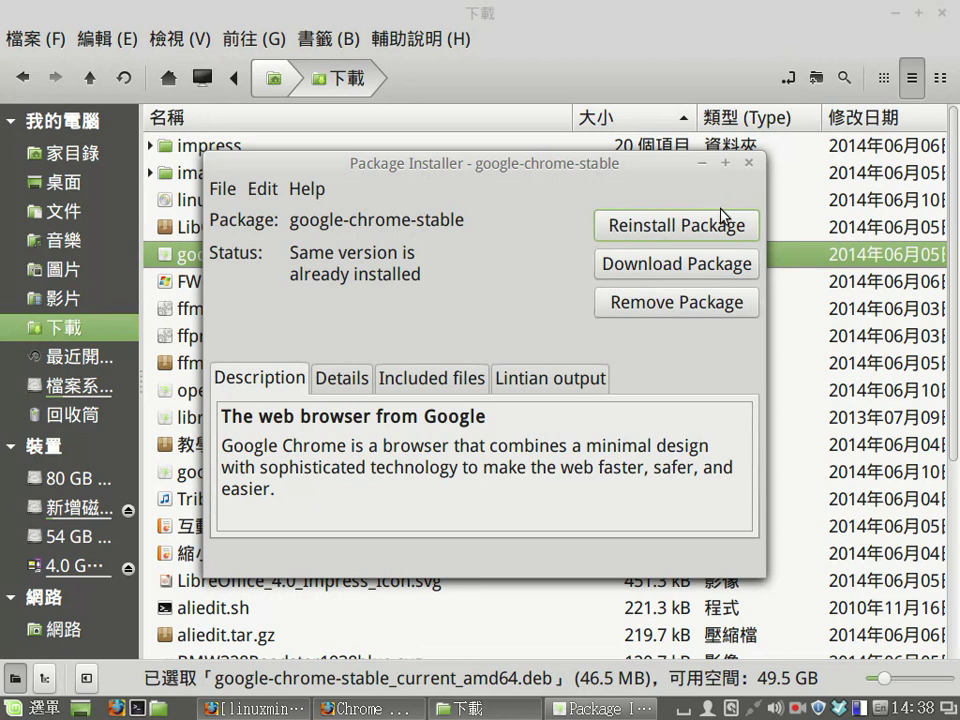
Close the Chrome package window, install opera_12.16.1860_amd64.deb from the 下載 folder and dismiss the installation dialog
click(748, 163)
click(418, 393)
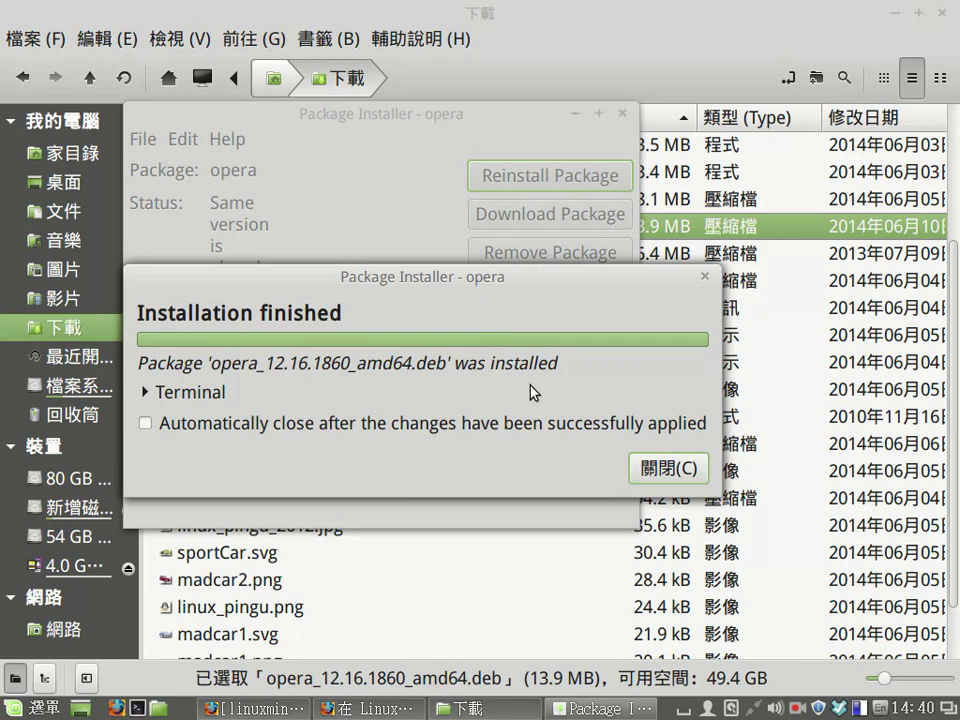
key(Escape)
Launch the Opera browser from the installed applications and agree to its end-user license agreement
key(super)
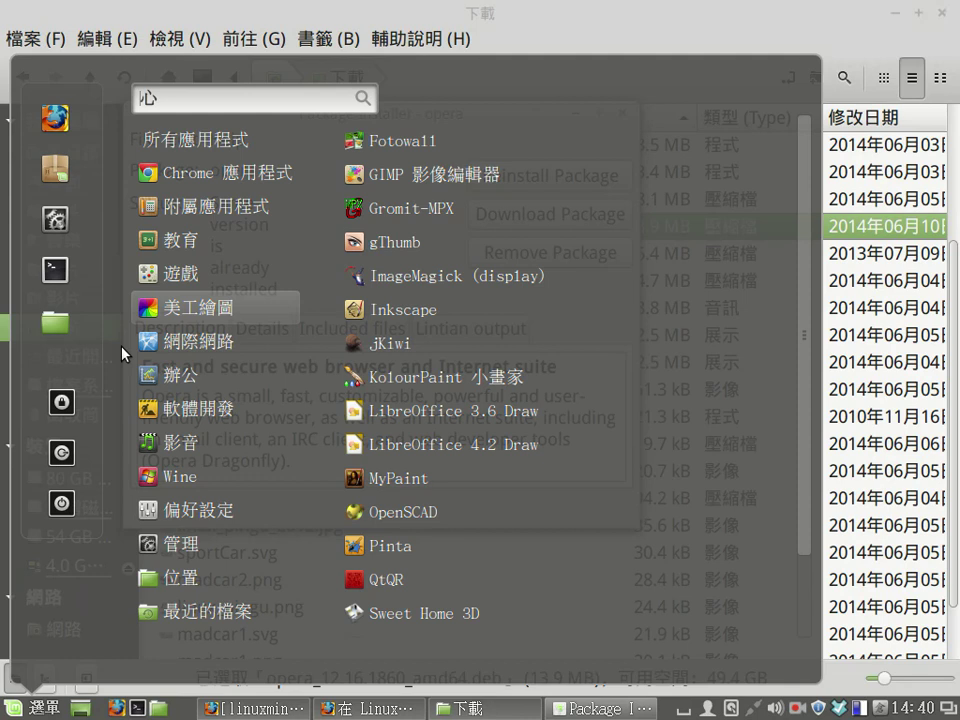
mouse_move(120, 352)
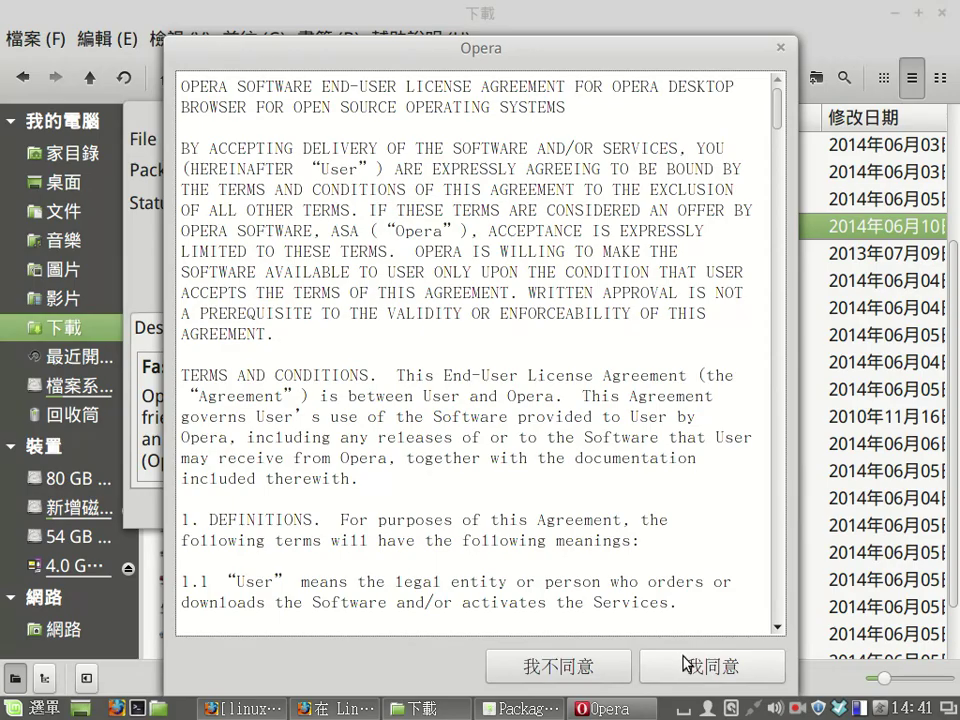
click(688, 664)
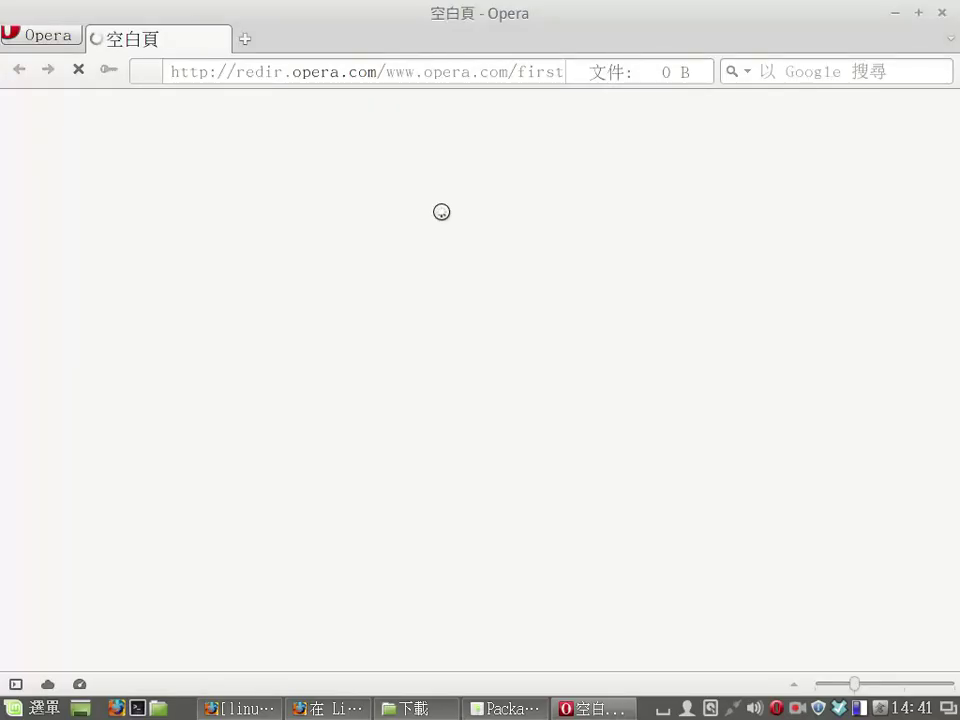